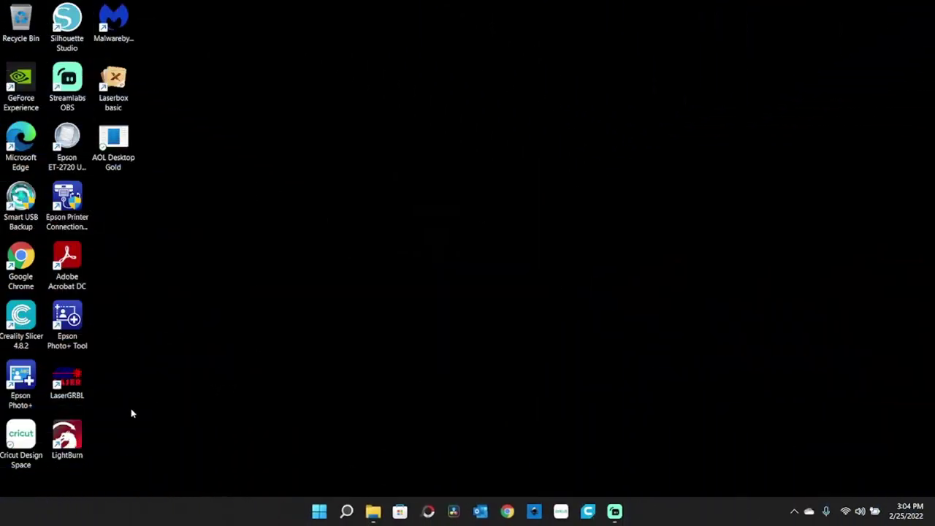
Launch LaserGRBL maximized, connect to the laser on COM6 and unlock it with $X
{"action": "double_click", "coordinate": [72, 387]}
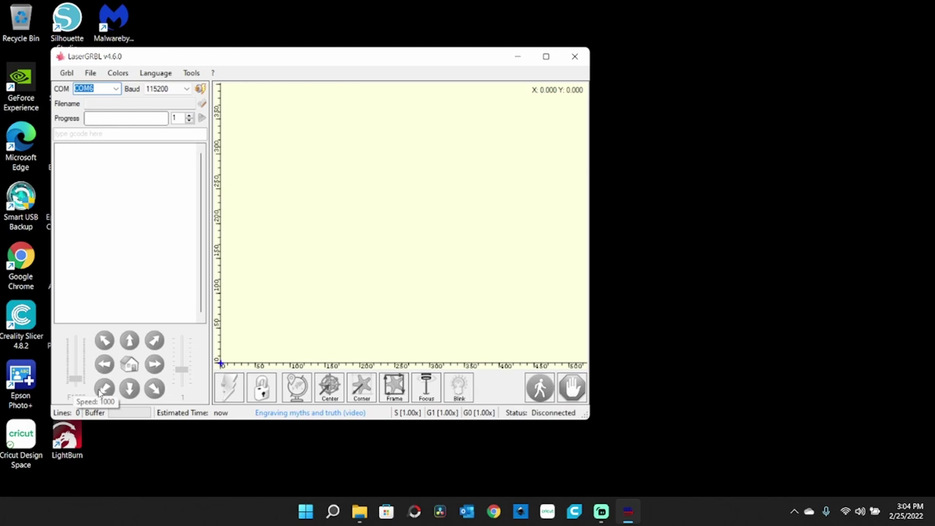
{"action": "left_click", "coordinate": [545, 57]}
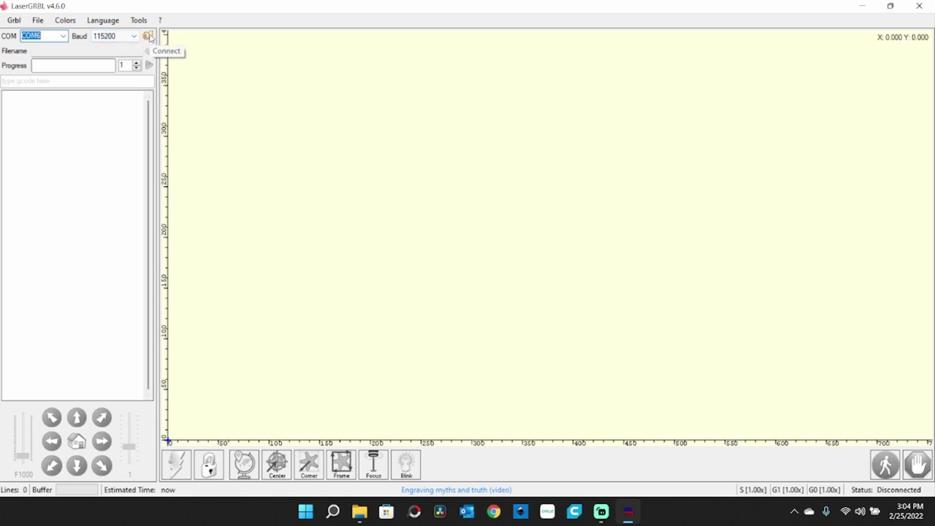
{"action": "left_click", "coordinate": [149, 36]}
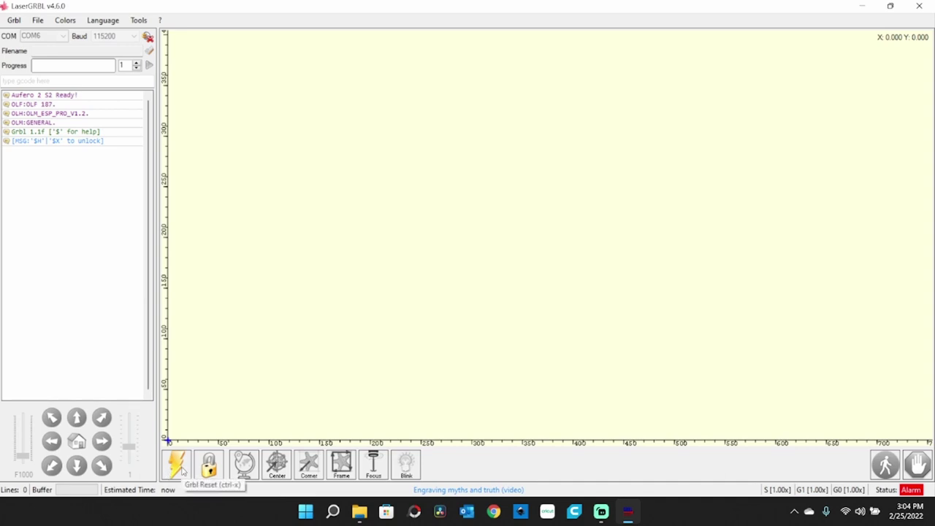
{"action": "left_click", "coordinate": [210, 467]}
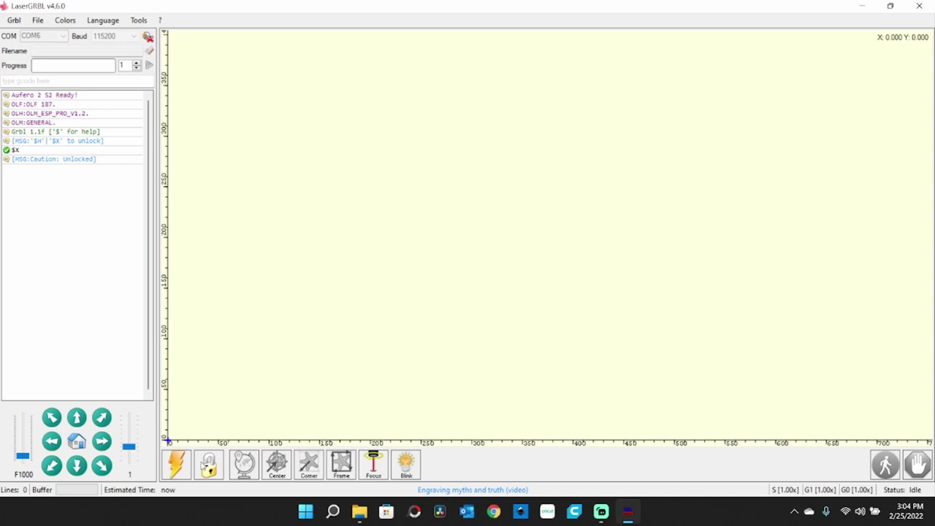
Open the Grbl Configuration table and locate the $64 parameter row
{"action": "left_click", "coordinate": [13, 20]}
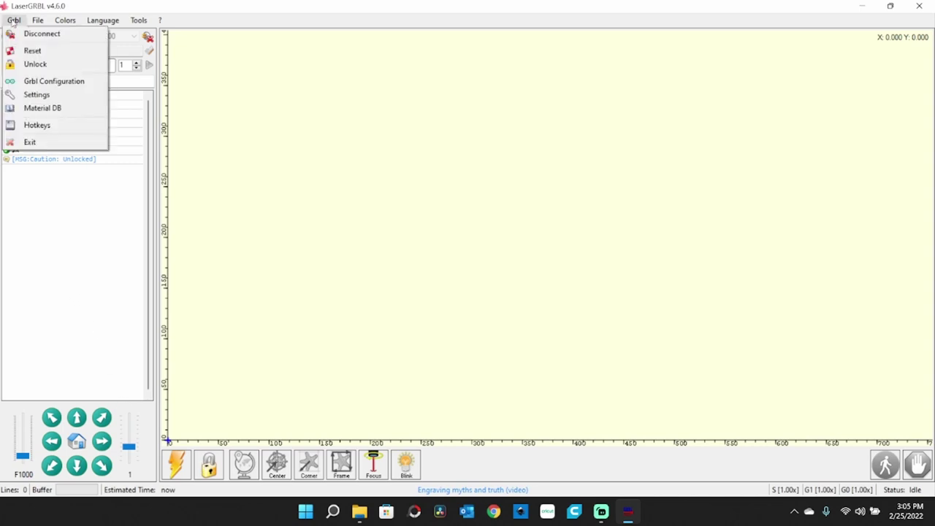
{"action": "left_click", "coordinate": [13, 20]}
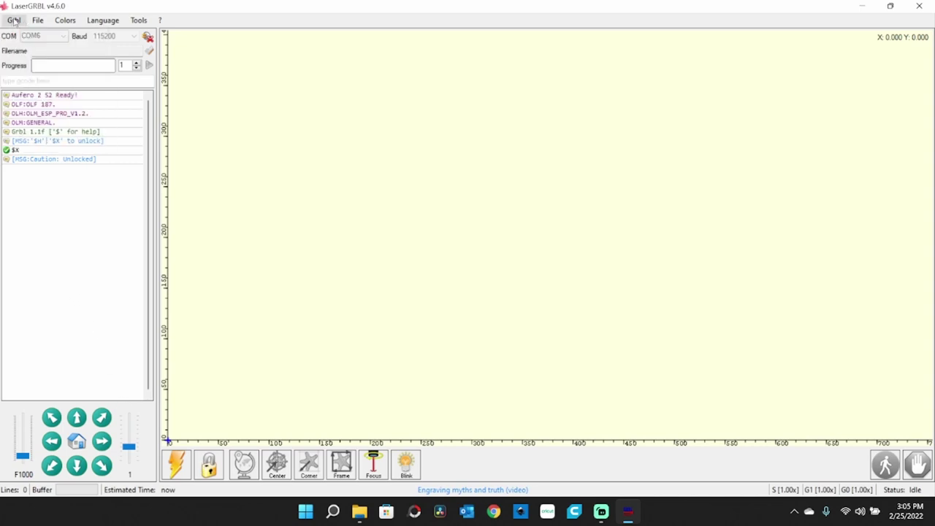
{"action": "left_click", "coordinate": [13, 20]}
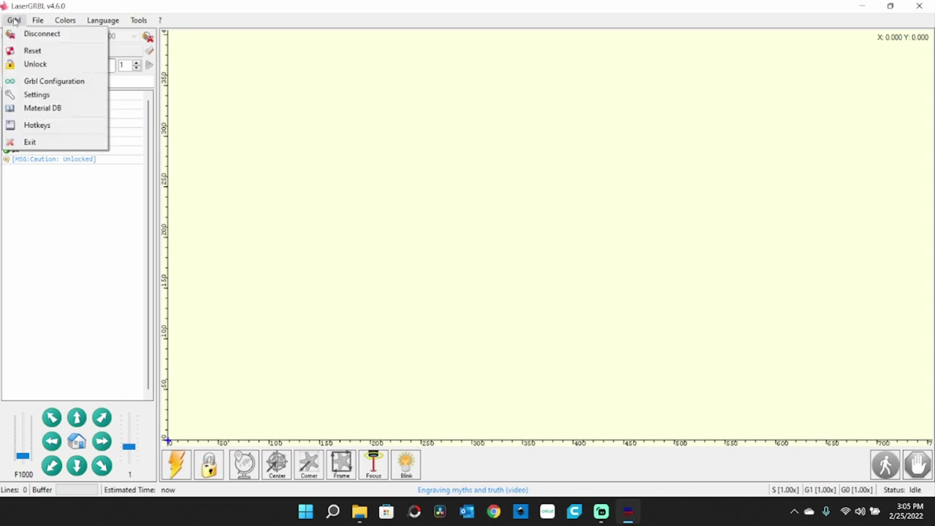
{"action": "left_click", "coordinate": [54, 82]}
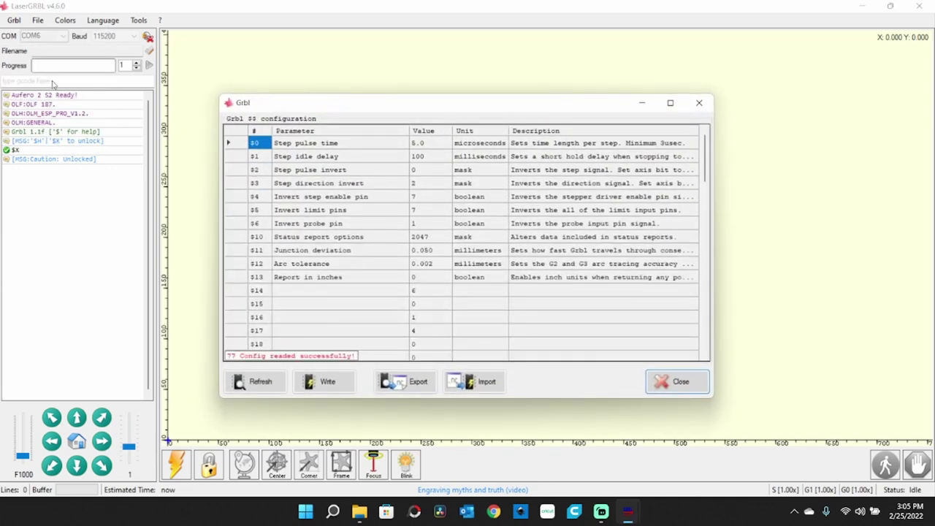
{"action": "scroll", "coordinate": [328, 309], "scroll_direction": "down", "scroll_amount": 10}
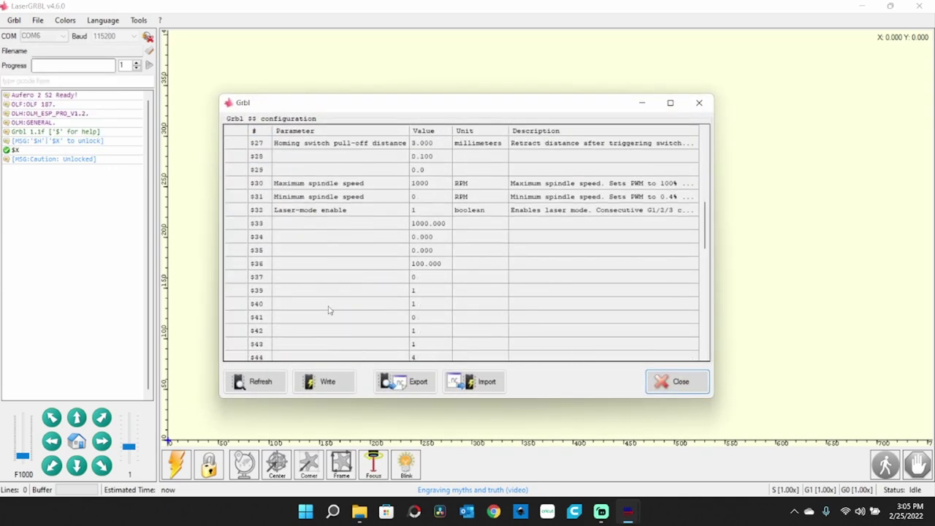
{"action": "scroll", "coordinate": [328, 309], "scroll_direction": "down", "scroll_amount": 1}
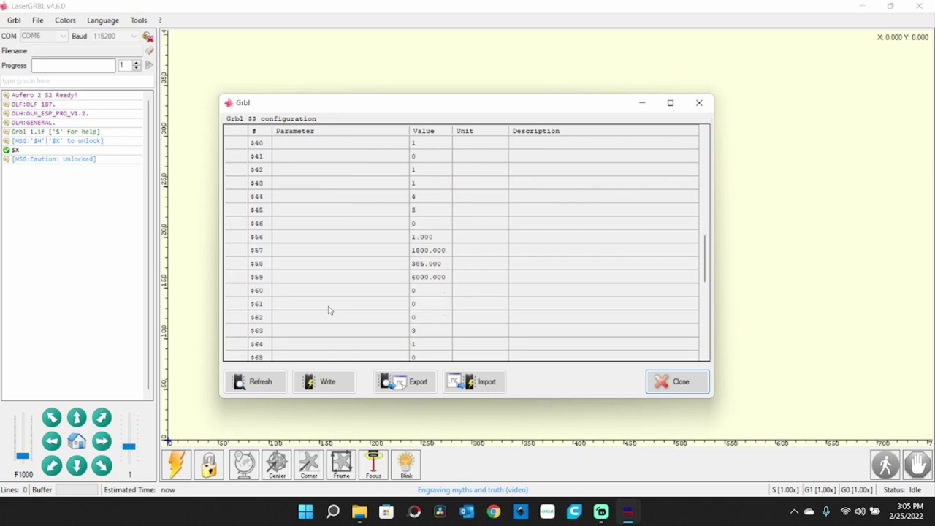
{"action": "scroll", "coordinate": [328, 310], "scroll_direction": "down", "scroll_amount": 1}
{"action": "scroll", "coordinate": [275, 316], "scroll_direction": "up", "scroll_amount": 1}
{"action": "left_click", "coordinate": [242, 345]}
{"action": "scroll", "coordinate": [243, 345], "scroll_direction": "down", "scroll_amount": 1}
{"action": "scroll", "coordinate": [243, 345], "scroll_direction": "up", "scroll_amount": 1}
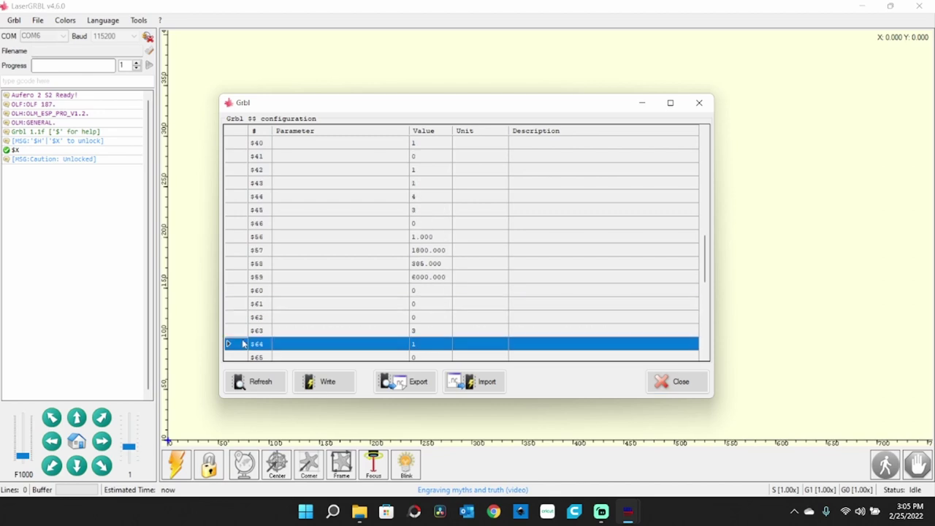
Change the $64 value to 0 and write it to the laser
{"action": "left_click", "coordinate": [431, 348]}
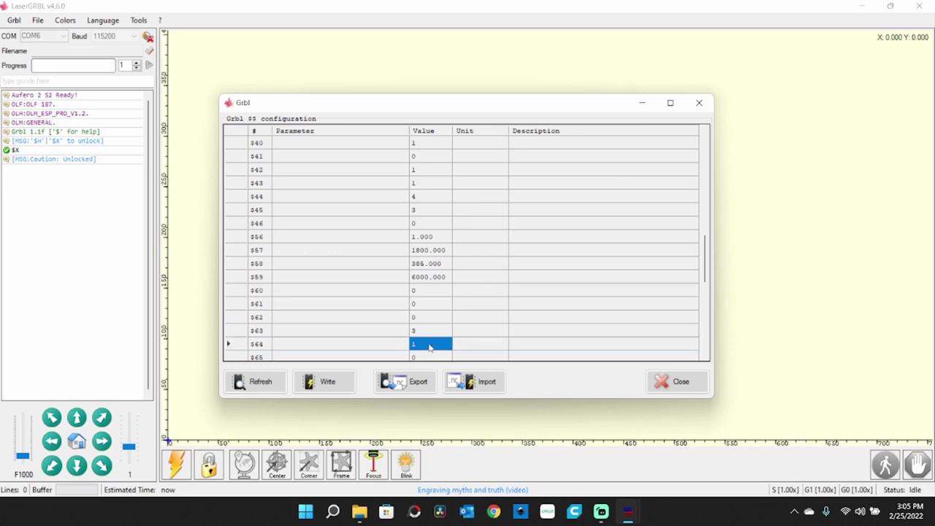
{"action": "left_click", "coordinate": [430, 345]}
{"action": "key", "text": "Return"}
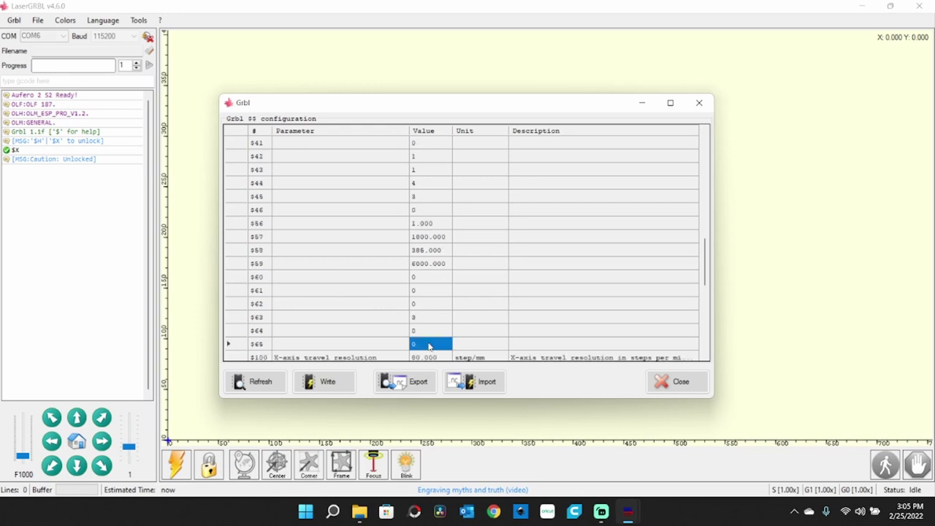
{"action": "left_click", "coordinate": [328, 385]}
Close the Grbl Configuration table
{"action": "left_click", "coordinate": [675, 390]}
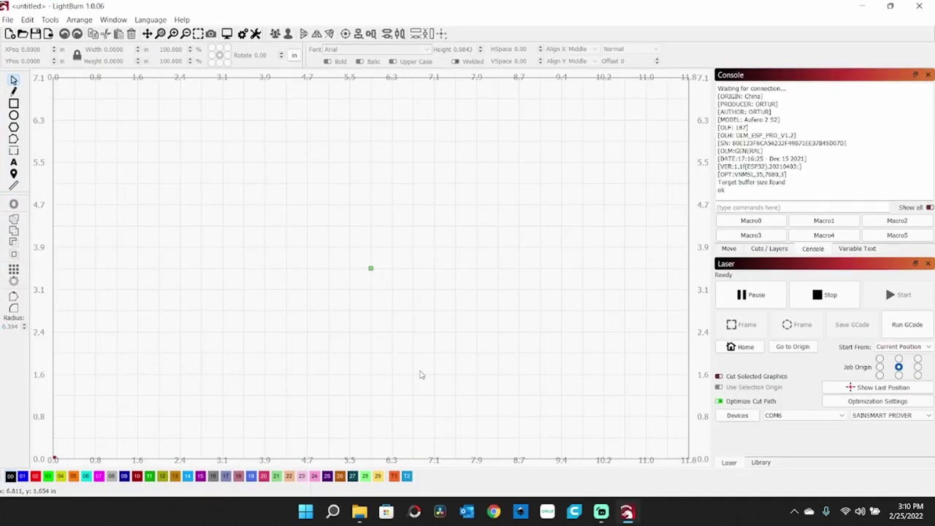
Choose Aufero Laser 2 in place of SAINSMART PROVER in the Laser panel's device list
{"action": "left_click", "coordinate": [930, 416]}
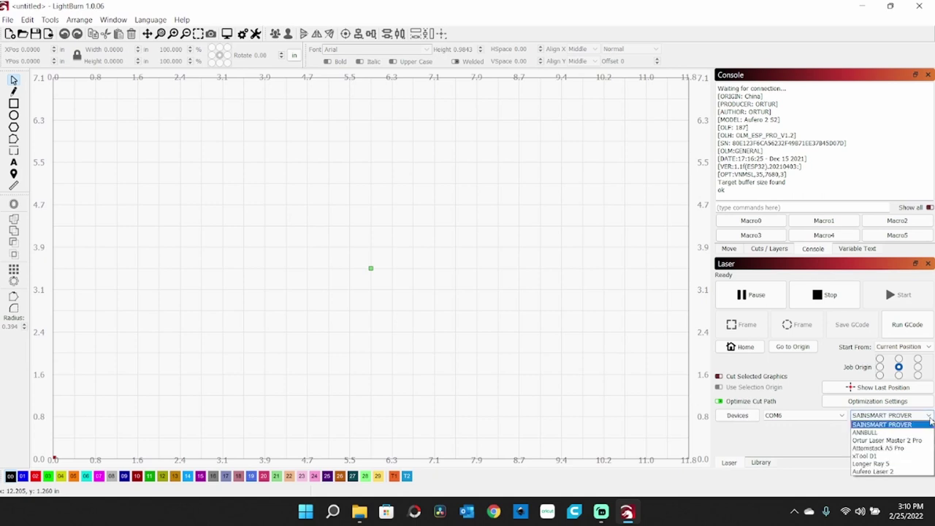
{"action": "left_click", "coordinate": [898, 472]}
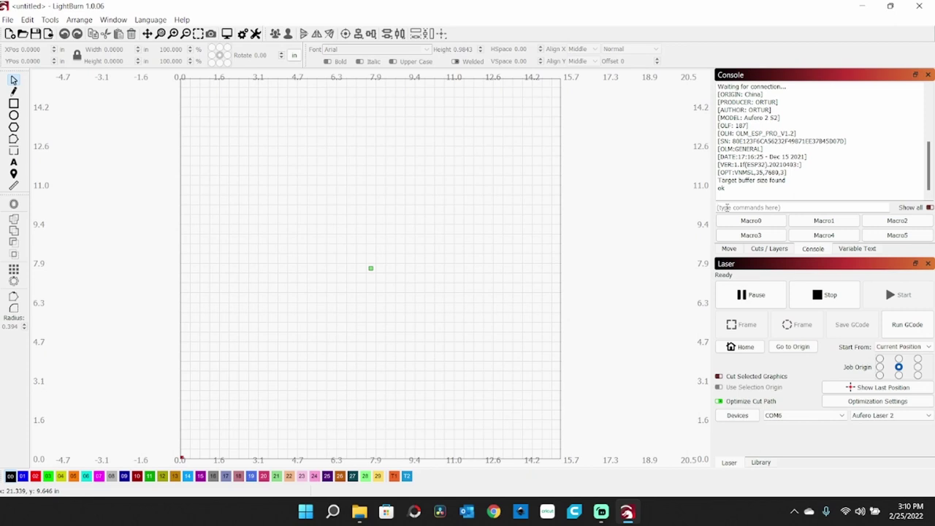
List all controller settings in the Console with $$ and review $64
{"action": "type", "text": "$$"}
{"action": "key", "text": "Return"}
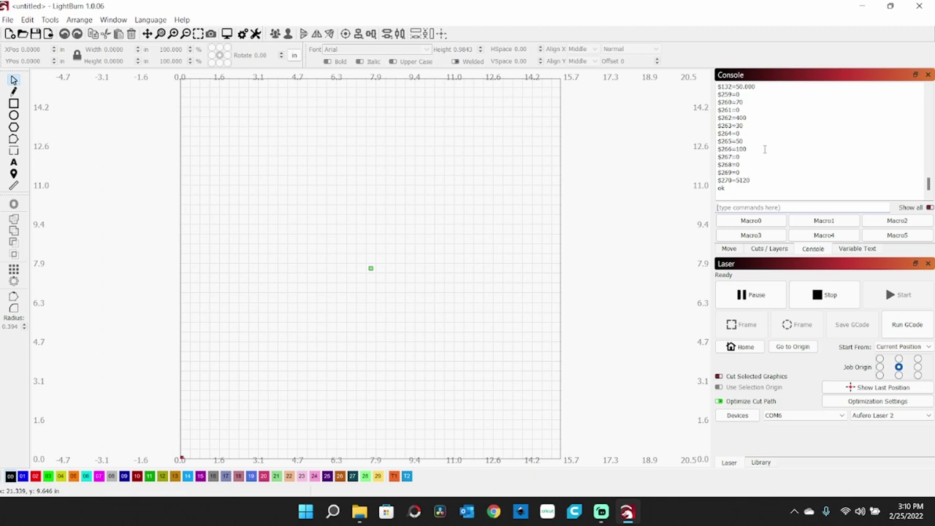
{"action": "scroll", "coordinate": [790, 152], "scroll_direction": "up", "scroll_amount": 6}
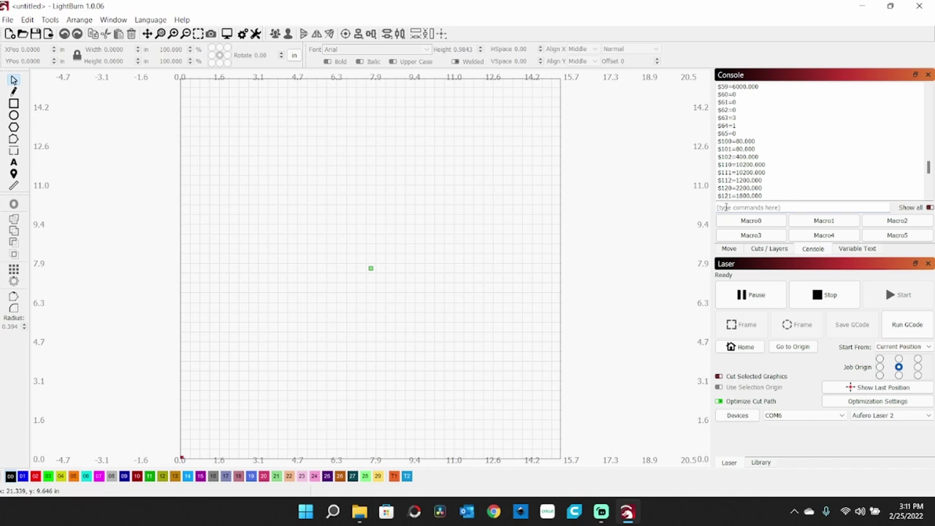
Send $64=0 from the Console to set $64 to 0
{"action": "left_click", "coordinate": [726, 207]}
{"action": "type", "text": "$64=0"}
{"action": "key", "text": "Return"}
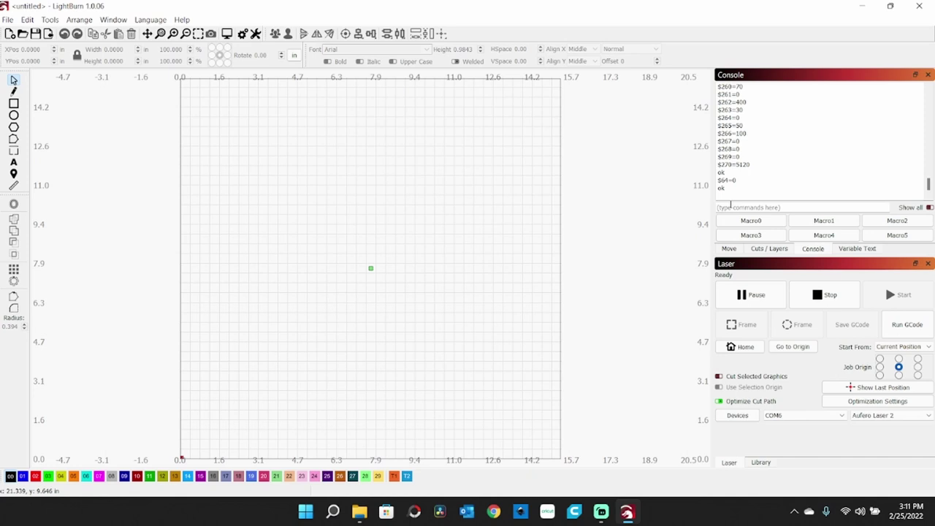
Send $X from the Console to unlock the Aufero laser
{"action": "left_click", "coordinate": [730, 205]}
{"action": "type", "text": "$x"}
{"action": "key", "text": "Return"}
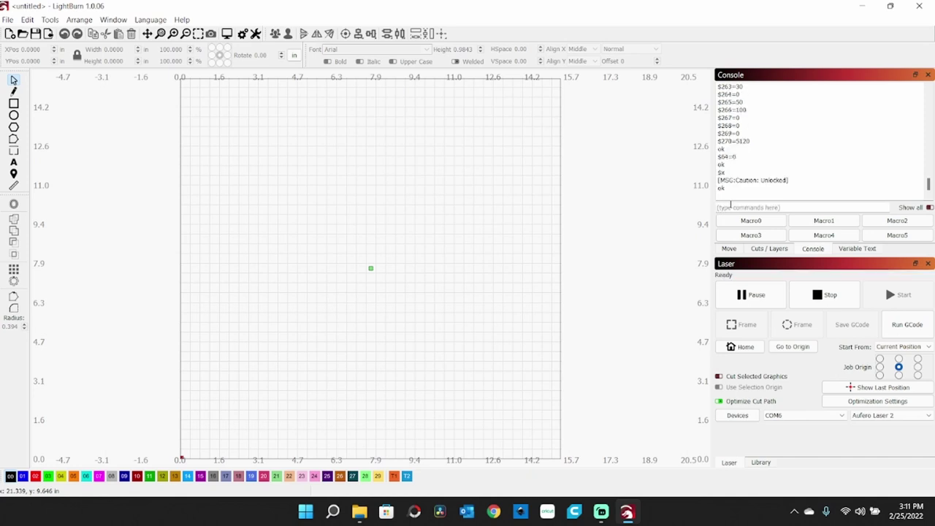